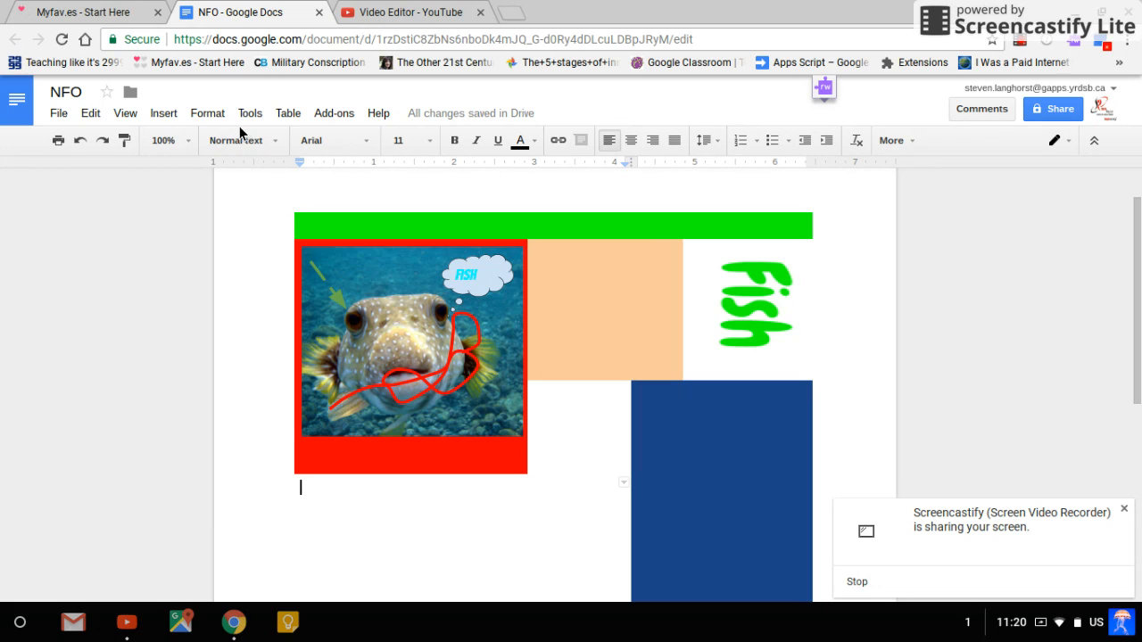
# Insert a bar chart into the empty cell below the fish picture
pyautogui.click(172, 117)
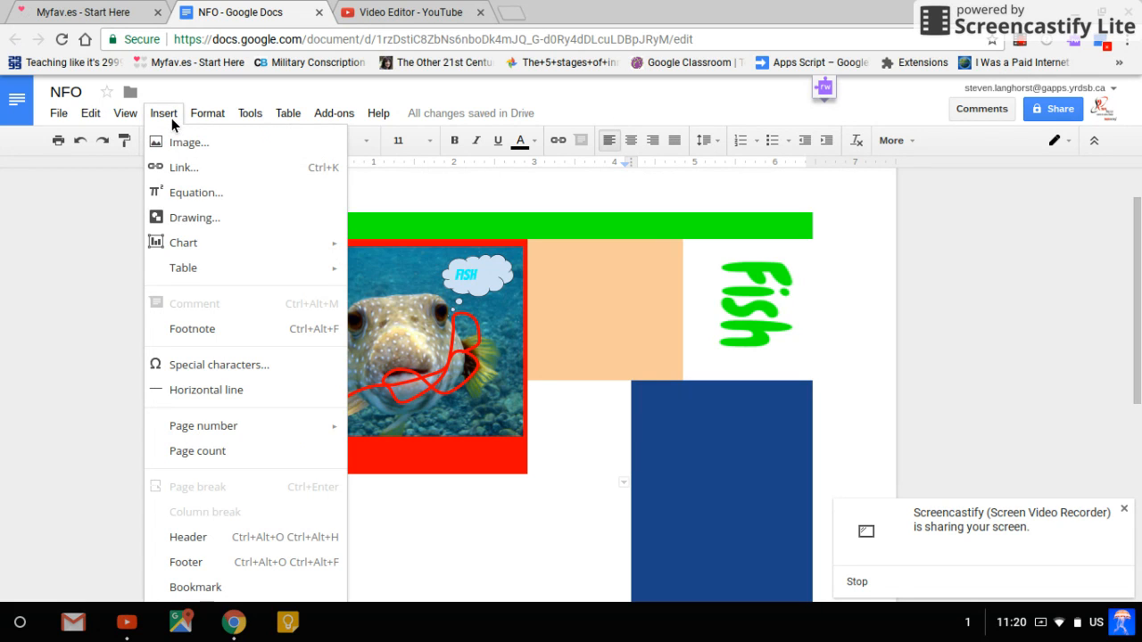
pyautogui.moveTo(198, 248)
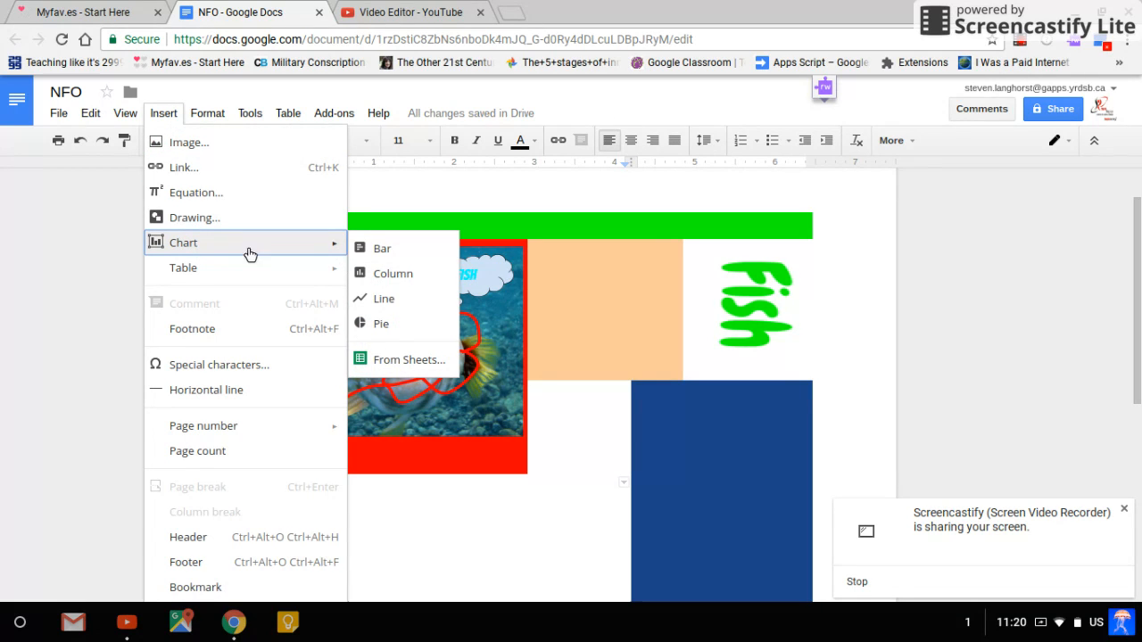
pyautogui.click(383, 249)
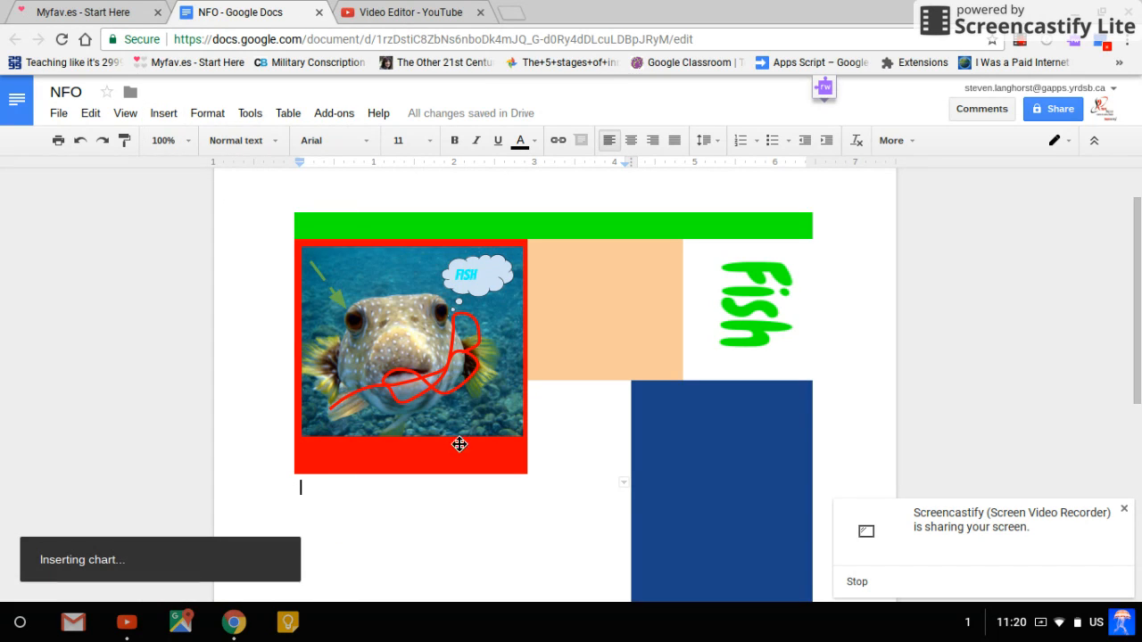
# Shrink the inserted bar chart slightly from its corner so it sits clear of the dark blue cell
pyautogui.scroll(-2, 953, 355)
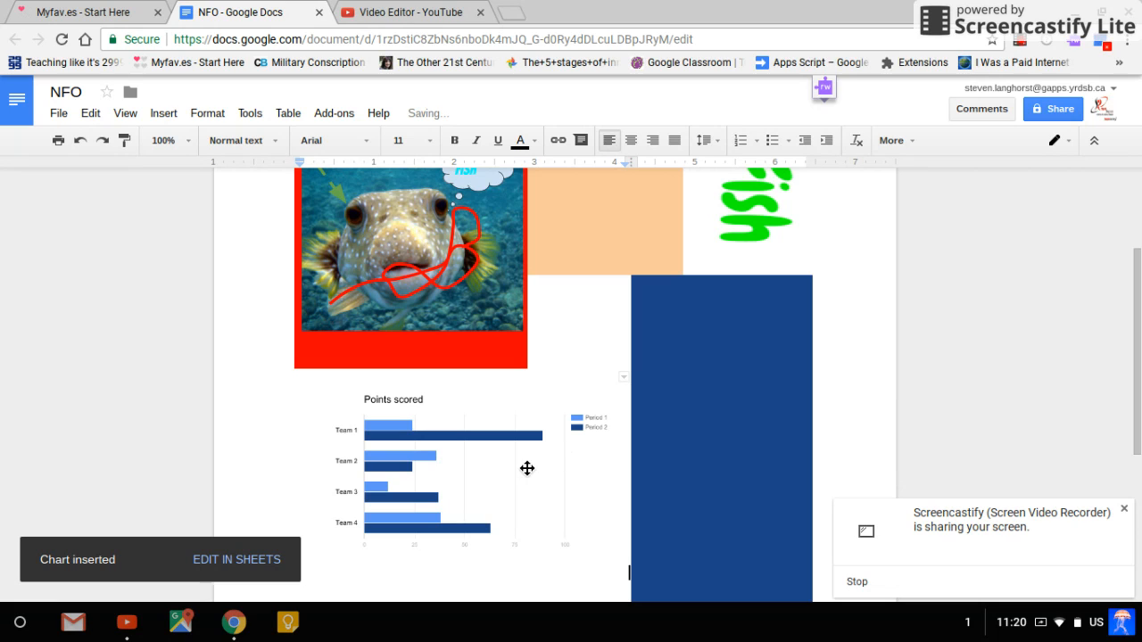
pyautogui.click(527, 469)
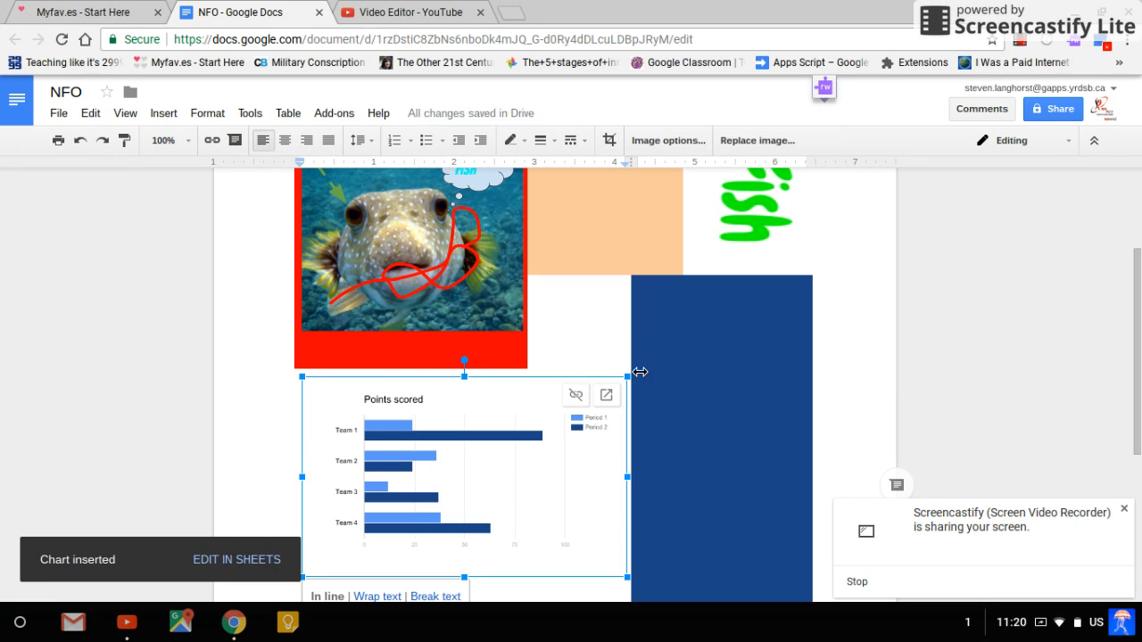
pyautogui.moveTo(627, 377); pyautogui.dragTo(608, 404)
pyautogui.click(620, 451)
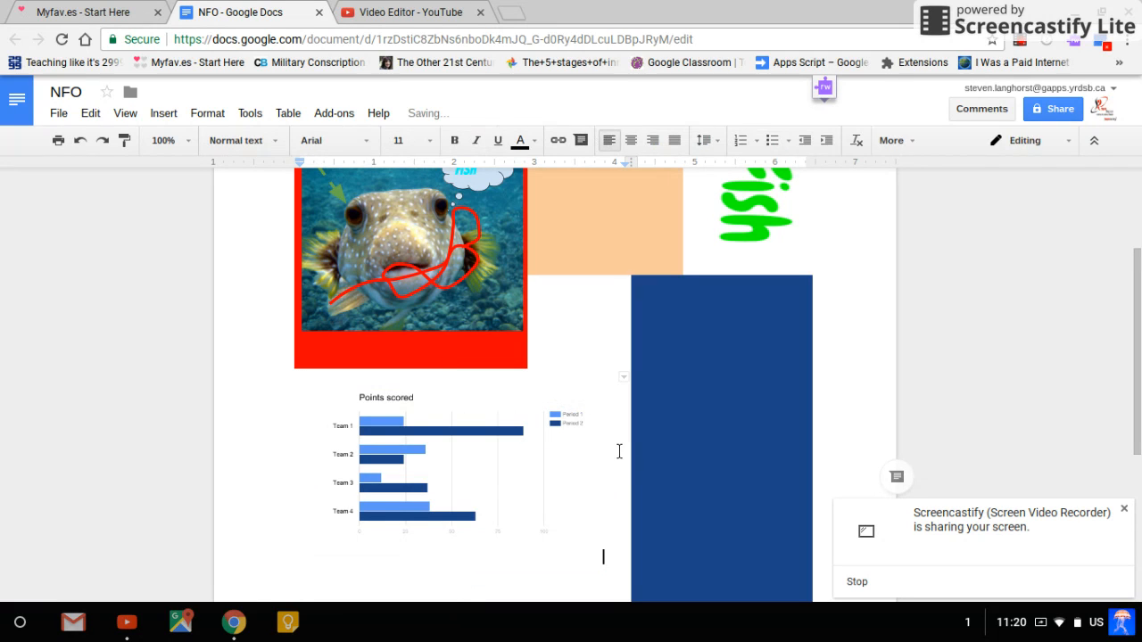
# Open the bar chart's source spreadsheet in Google Sheets and set Team 1's Period 1 value to 400
pyautogui.click(495, 485)
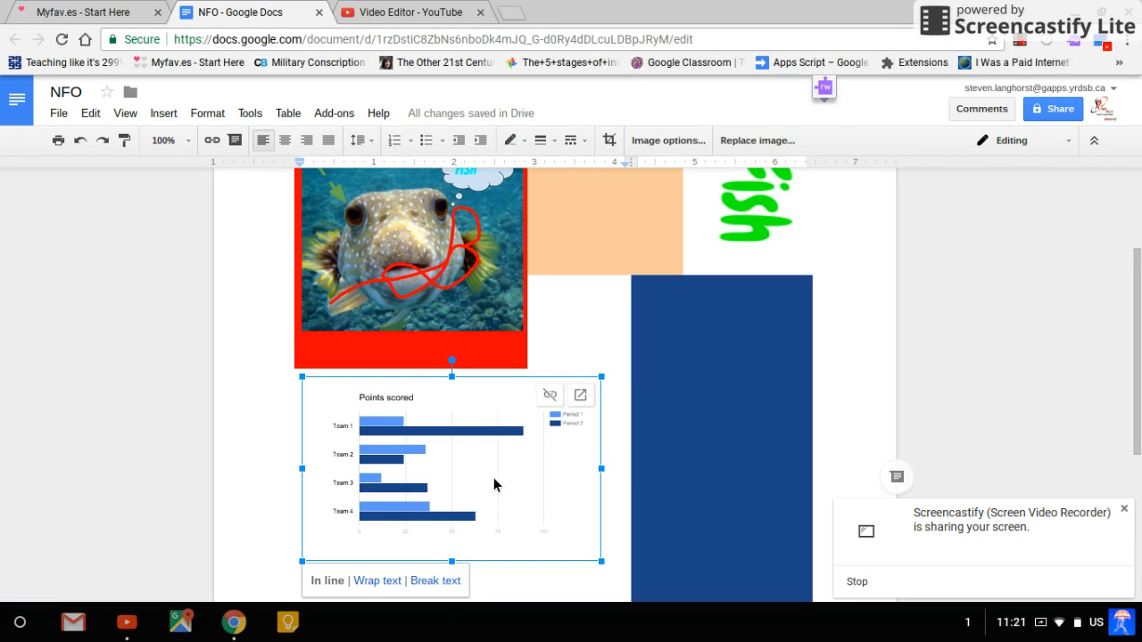
pyautogui.click(580, 396)
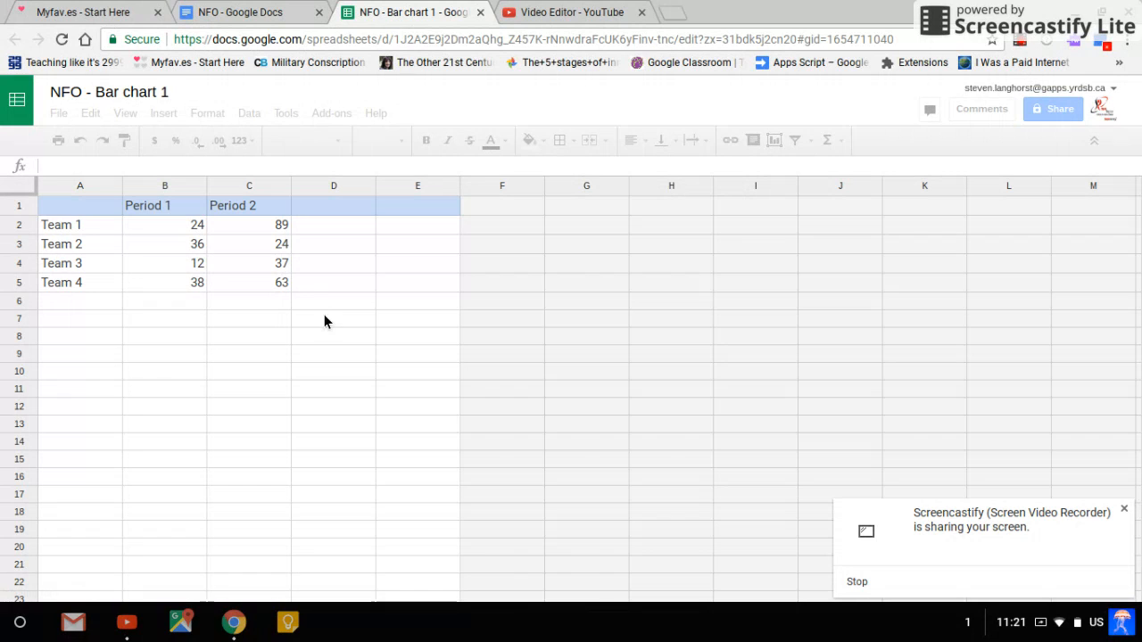
pyautogui.click(194, 232)
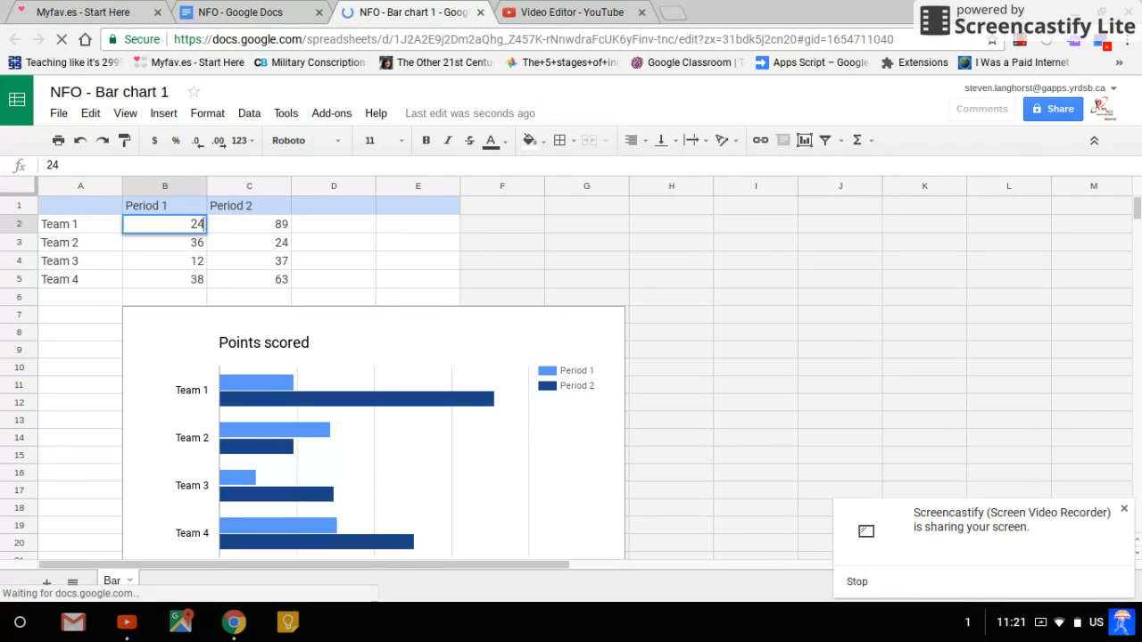
pyautogui.press('BackSpace')
pyautogui.press('BackSpace')
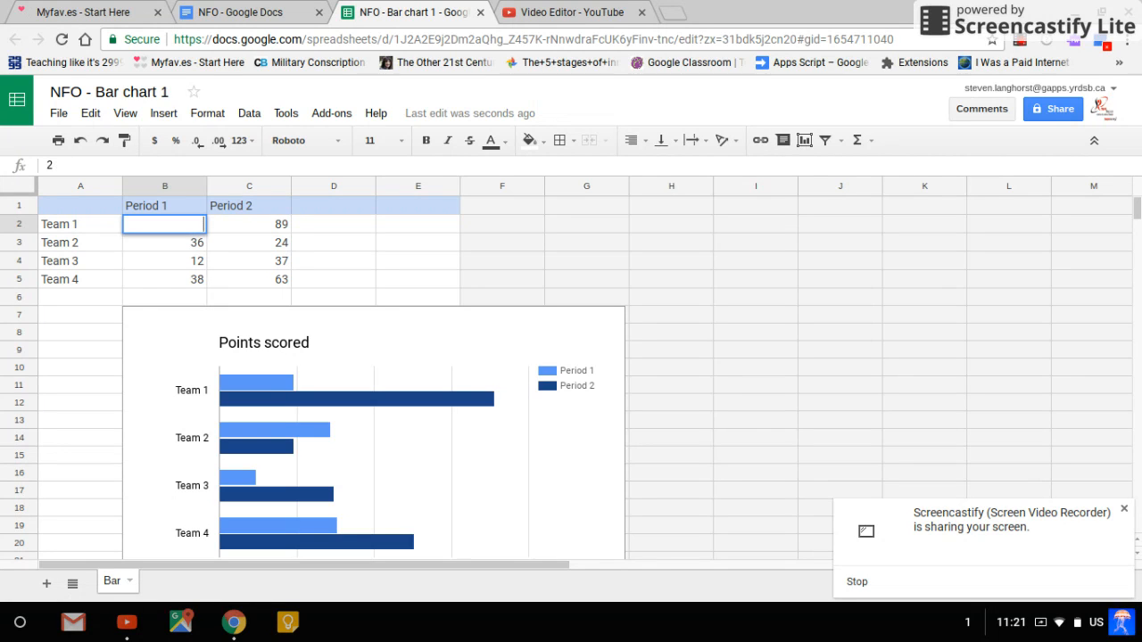
pyautogui.write('400')
pyautogui.press('Return')
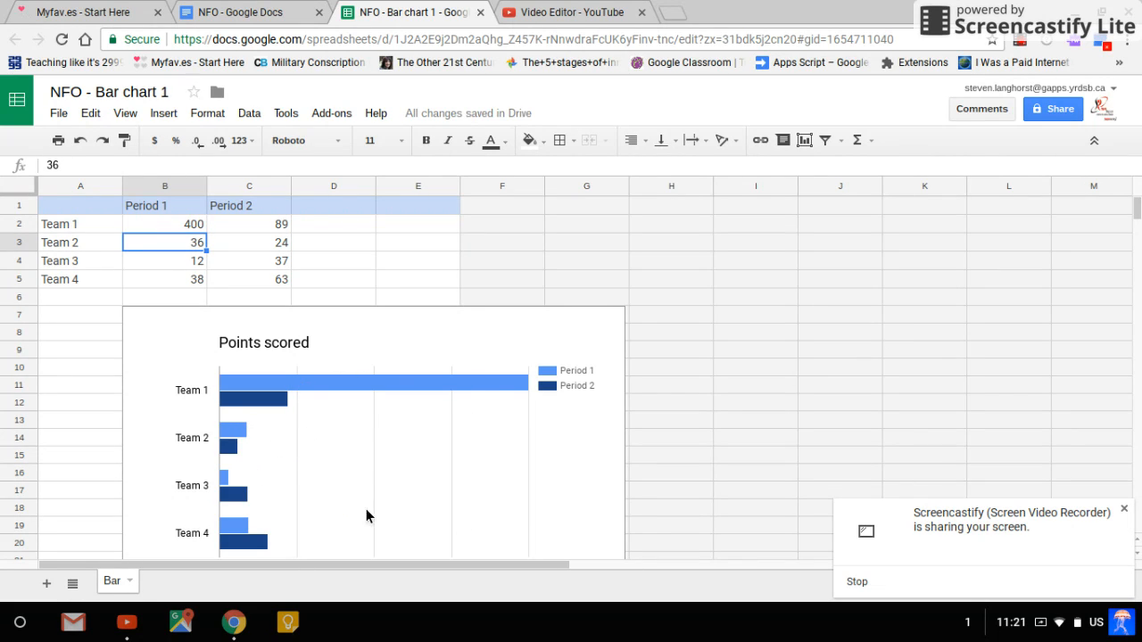
# Set Team 4's Period 1 value to 405 and update the linked chart in the NFO document
pyautogui.click(202, 278)
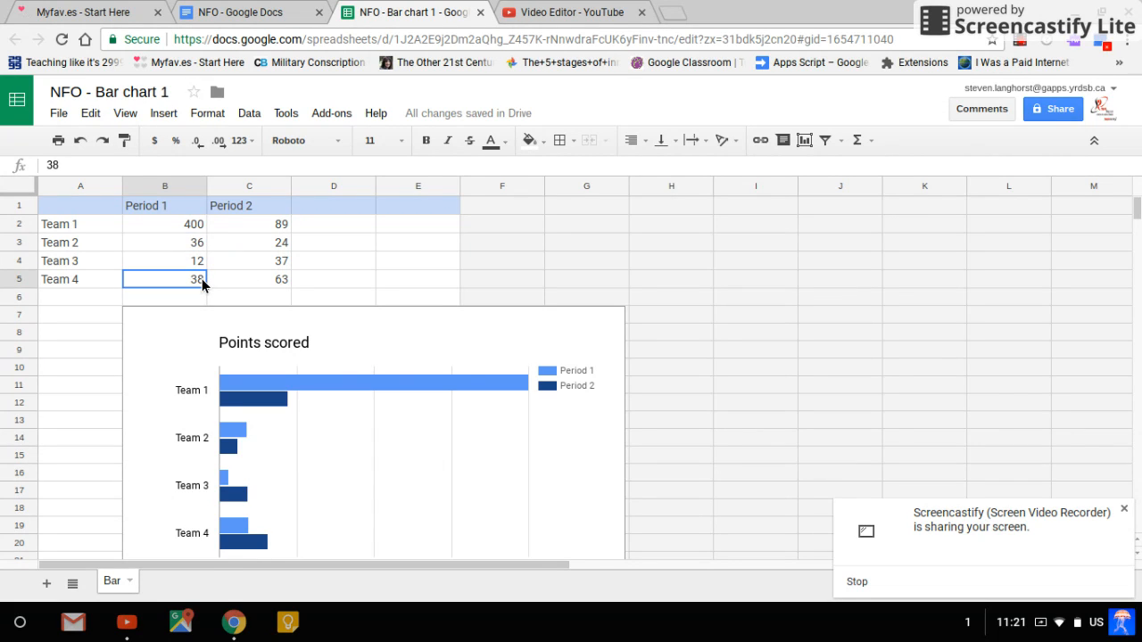
pyautogui.press('Delete')
pyautogui.write('400')
pyautogui.press('BackSpace')
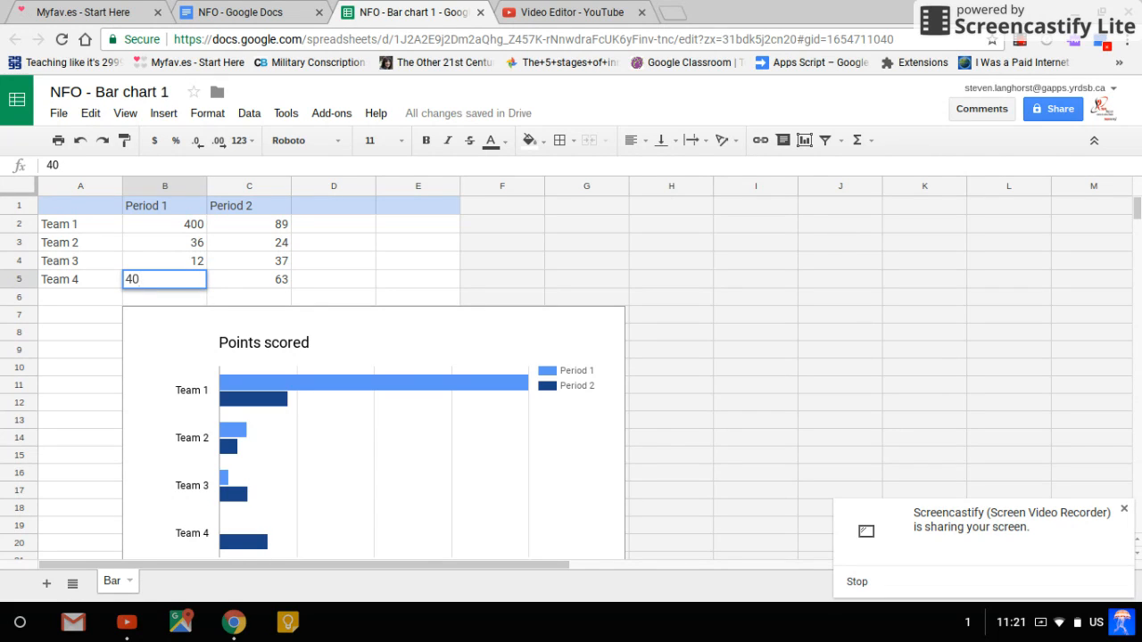
pyautogui.write('5')
pyautogui.press('Return')
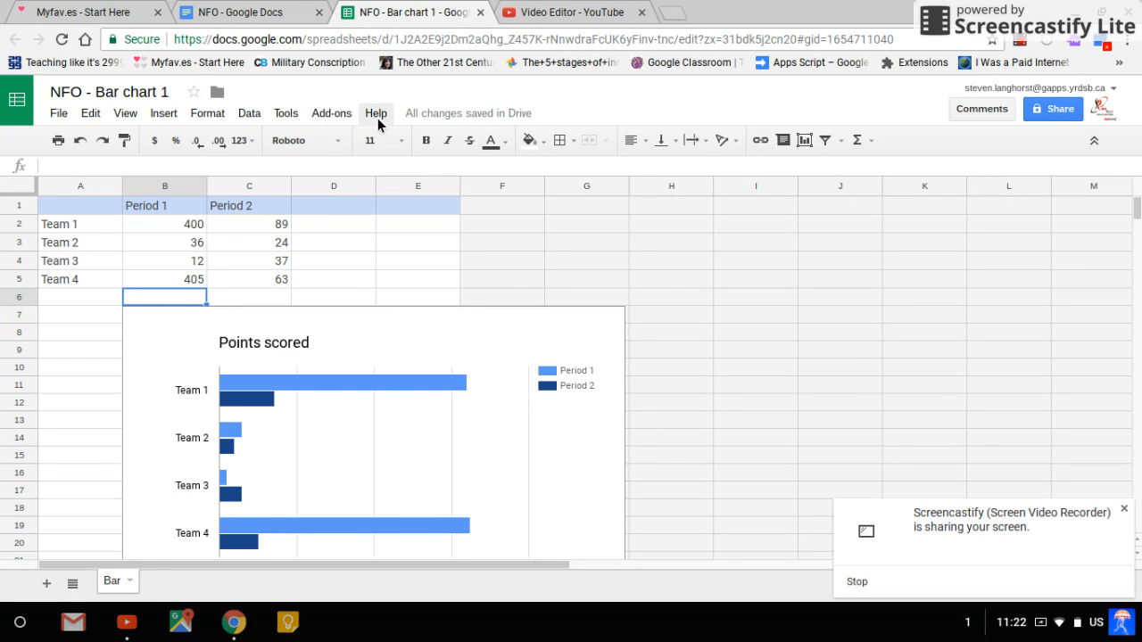
pyautogui.click(284, 14)
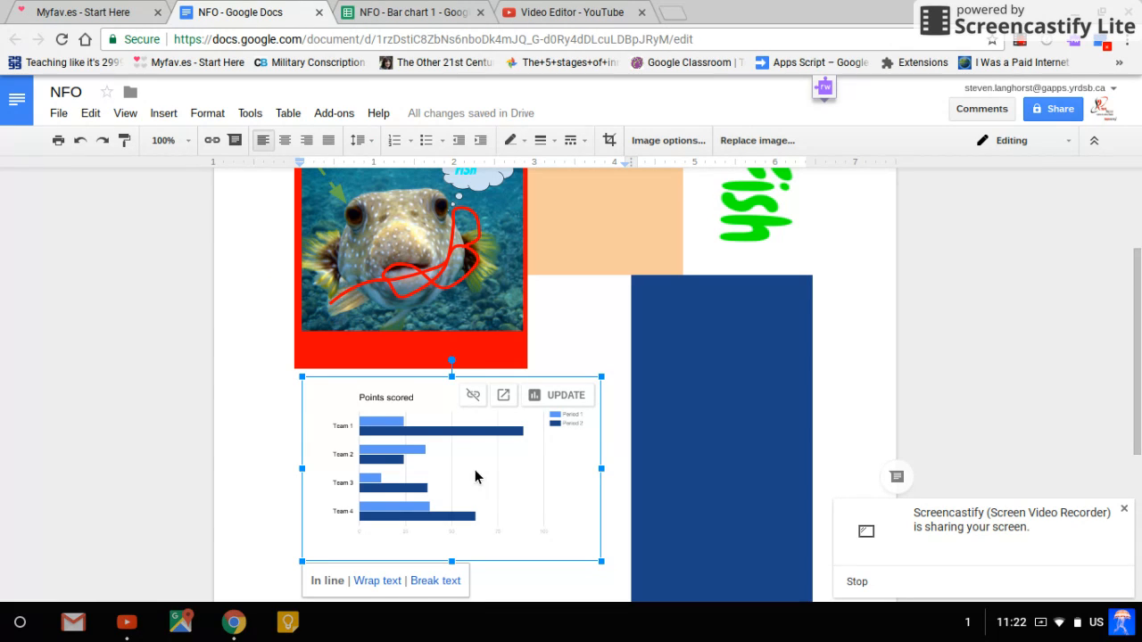
pyautogui.click(557, 398)
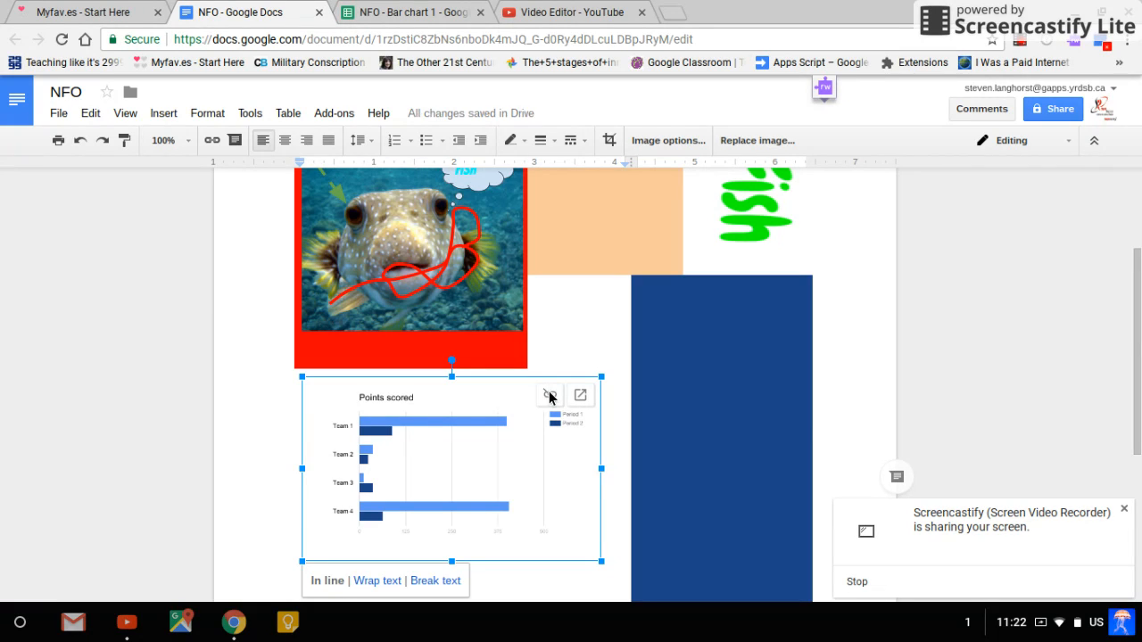
# Delete the Period 2 column in the NFO - Bar chart 1 spreadsheet and update the linked chart in the NFO document
pyautogui.click(395, 13)
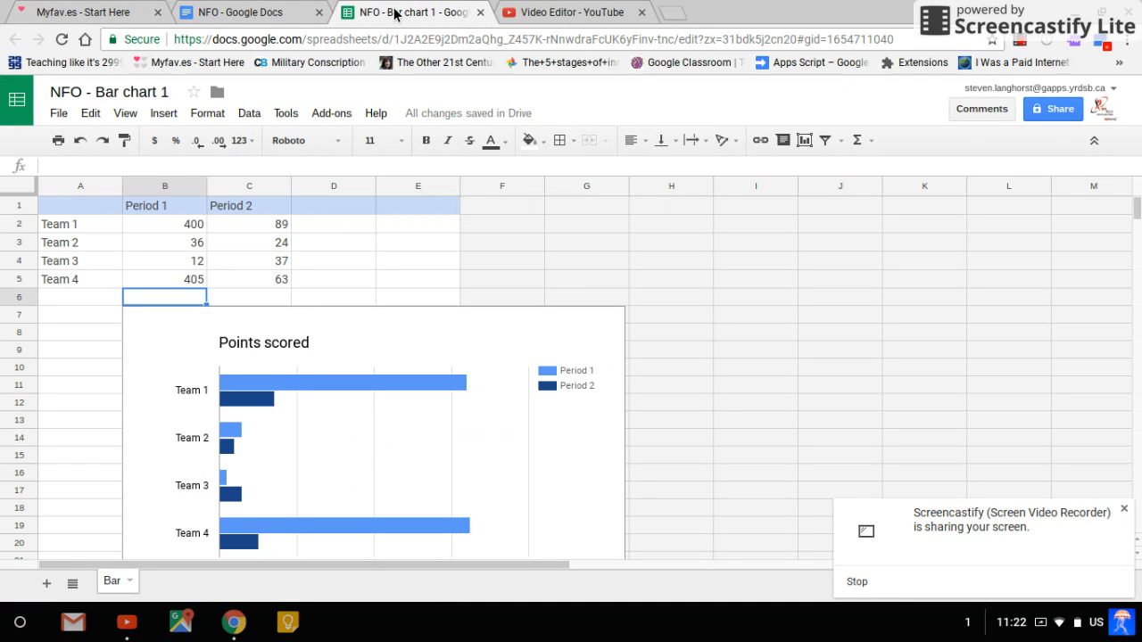
pyautogui.click(268, 189)
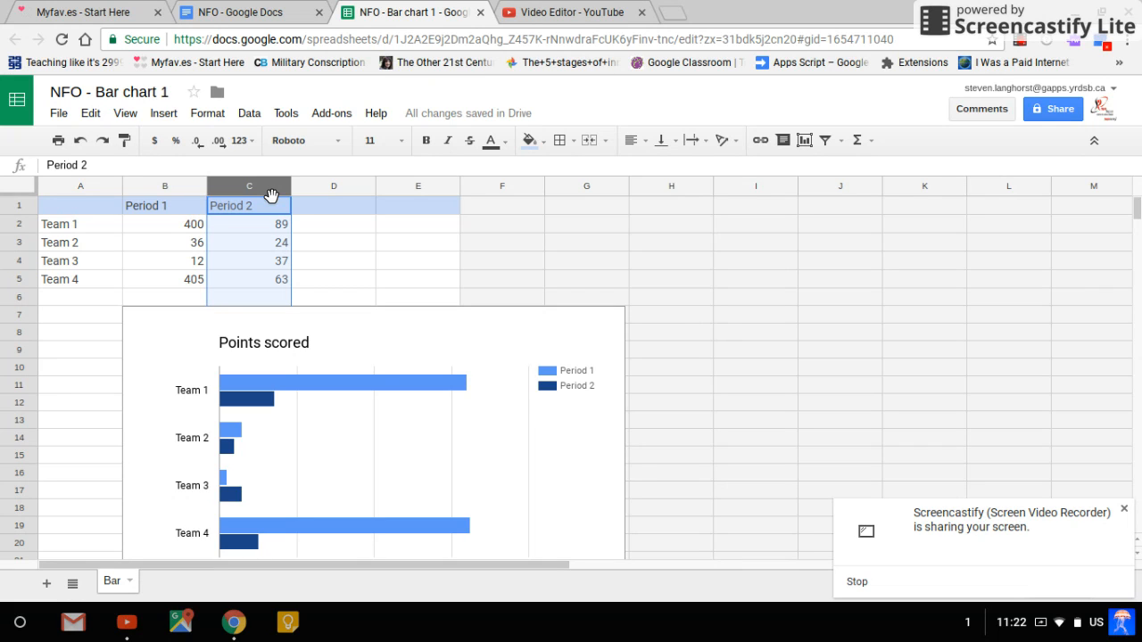
pyautogui.rightClick(265, 191)
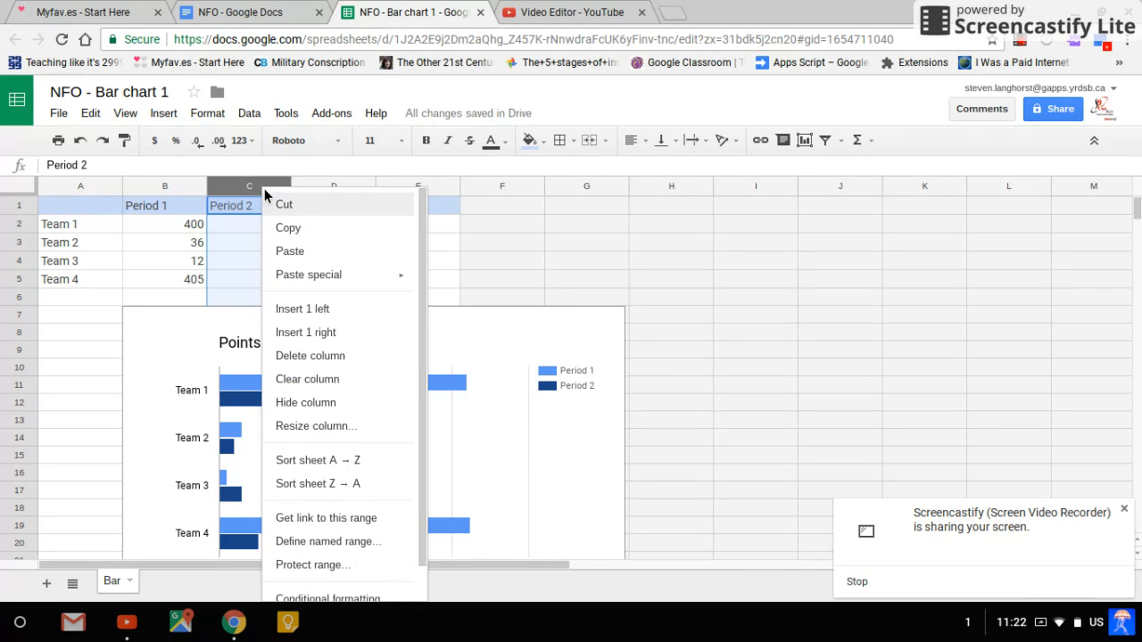
pyautogui.click(311, 356)
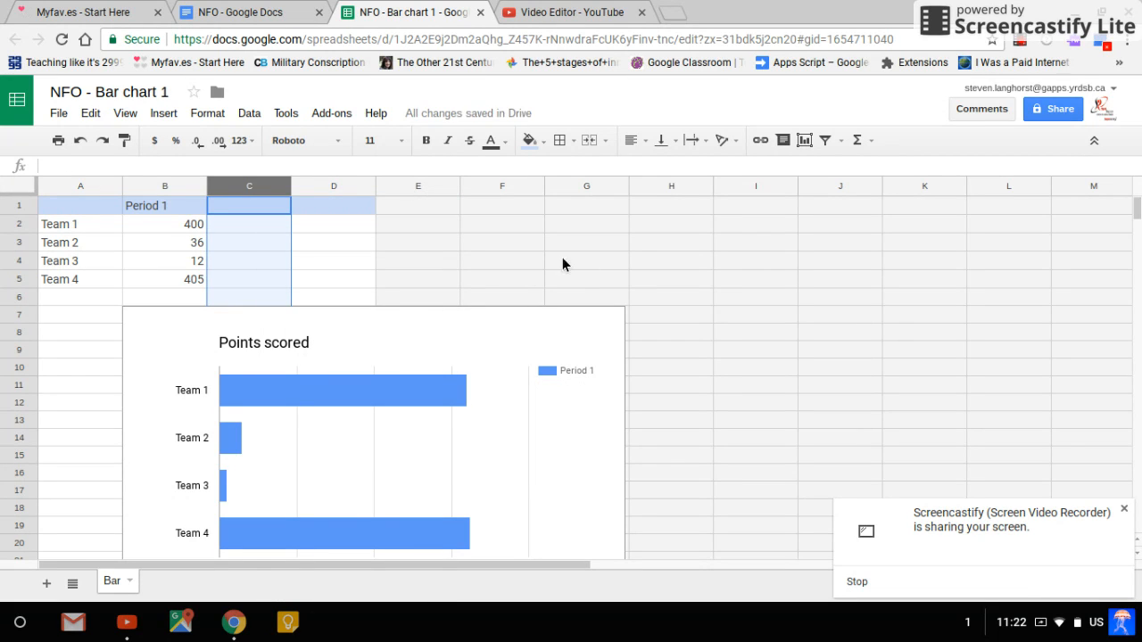
pyautogui.click(286, 24)
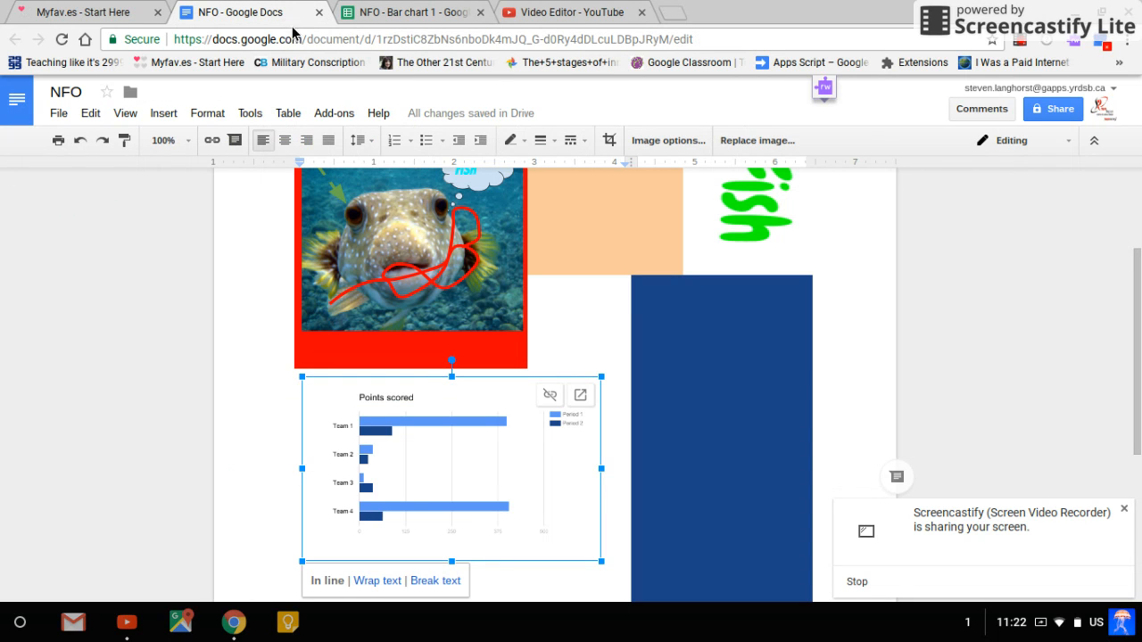
pyautogui.click(568, 397)
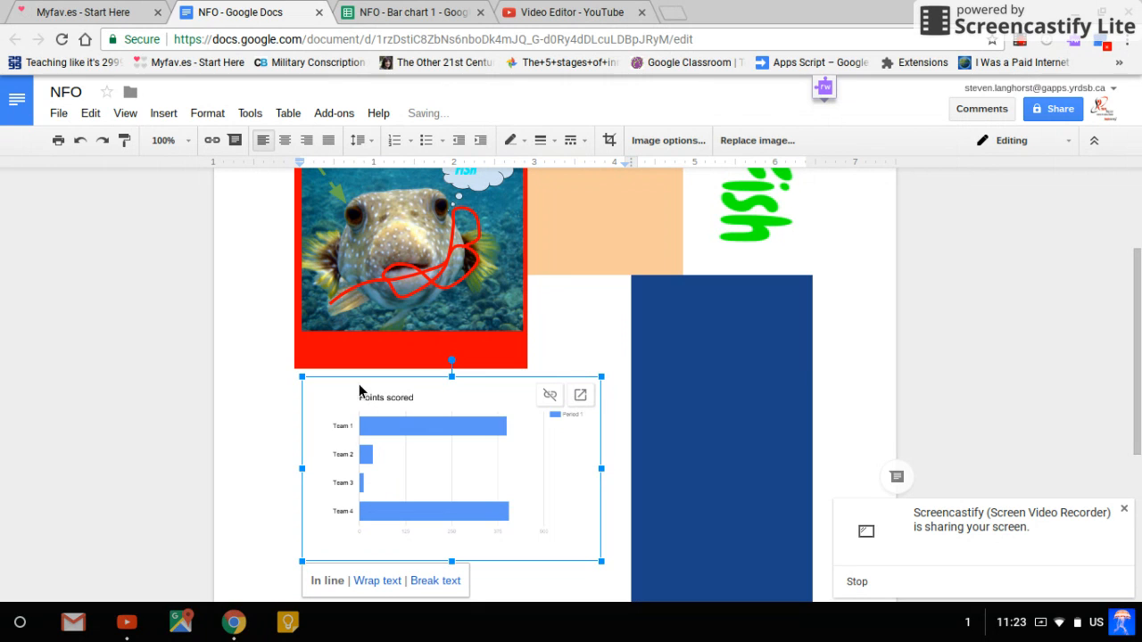
# Change the Points scored chart in the NFO - Bar chart 1 spreadsheet to a pie chart
pyautogui.click(417, 14)
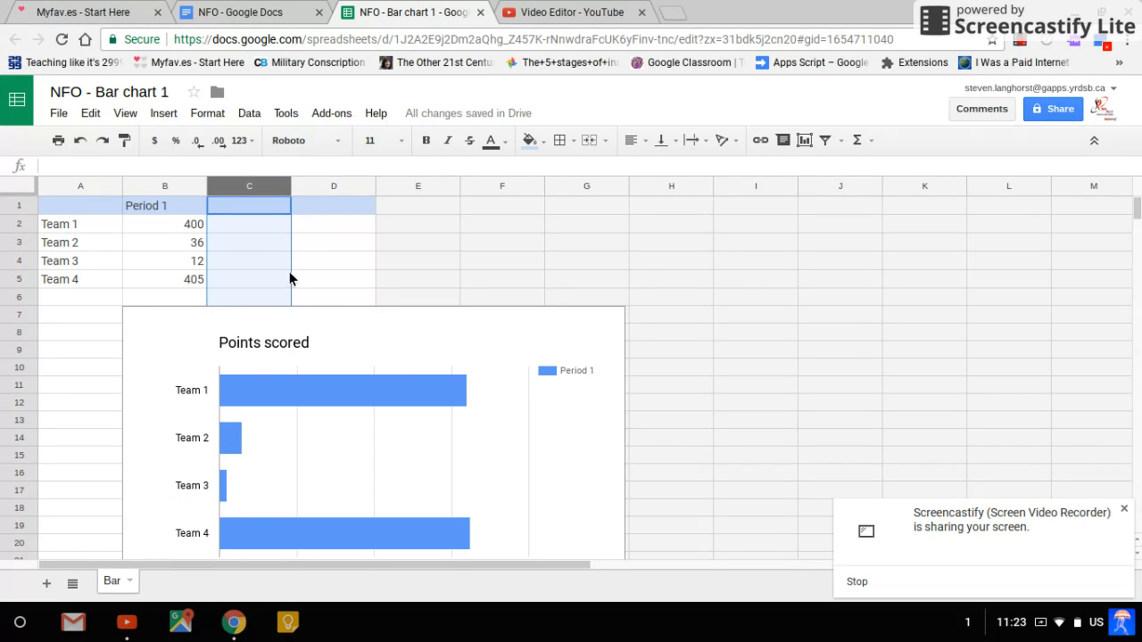
pyautogui.click(573, 406)
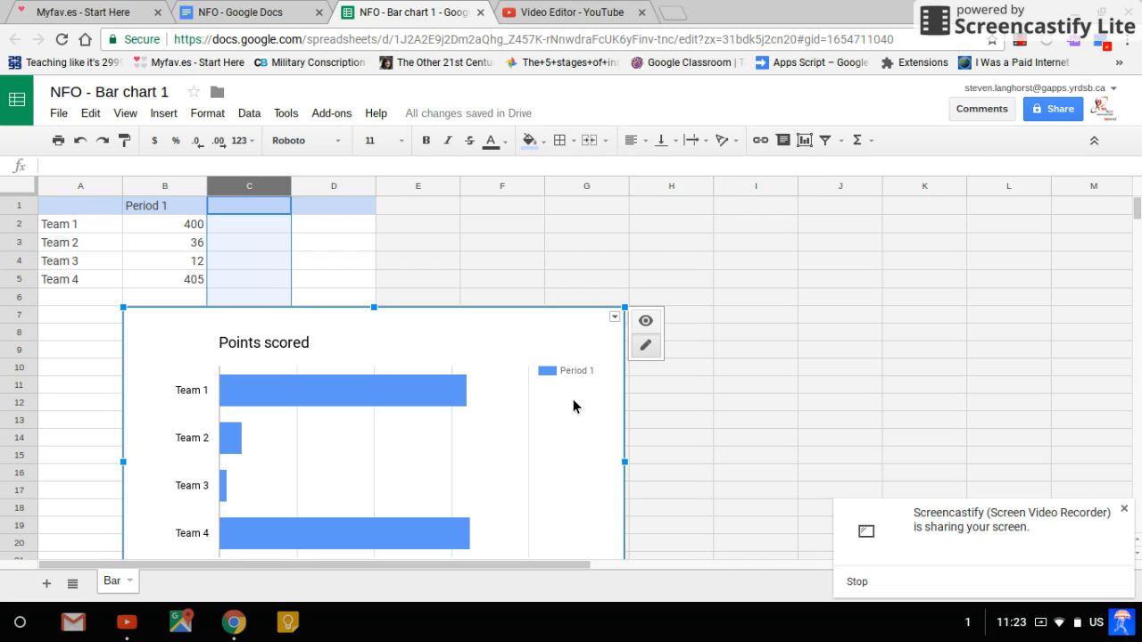
pyautogui.rightClick(573, 400)
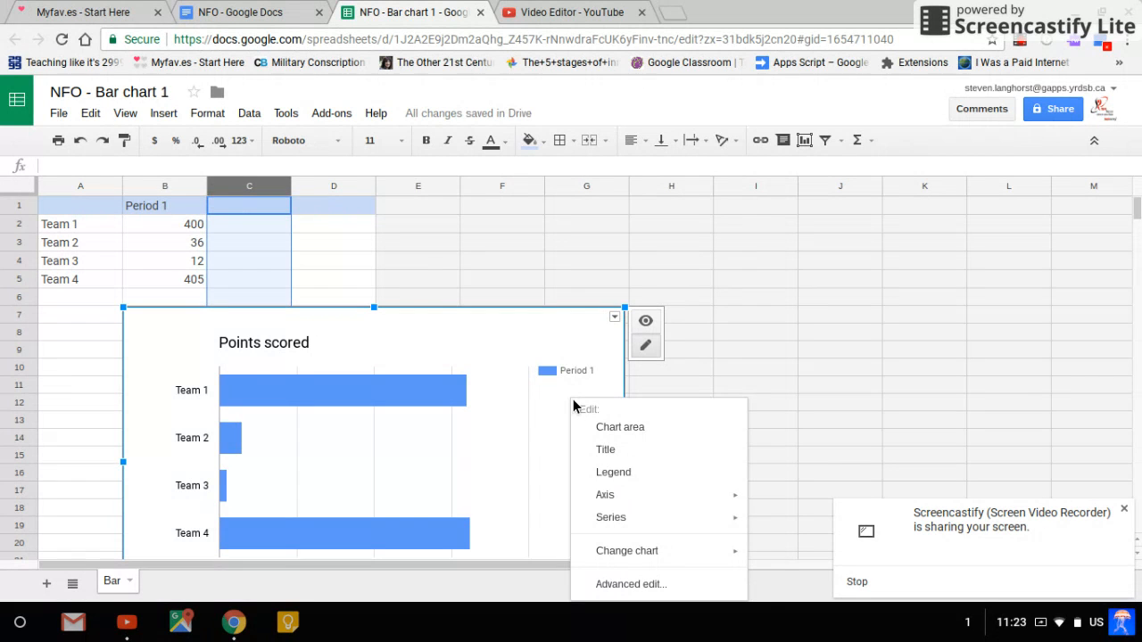
pyautogui.click(604, 365)
pyautogui.scroll(-1, 604, 370)
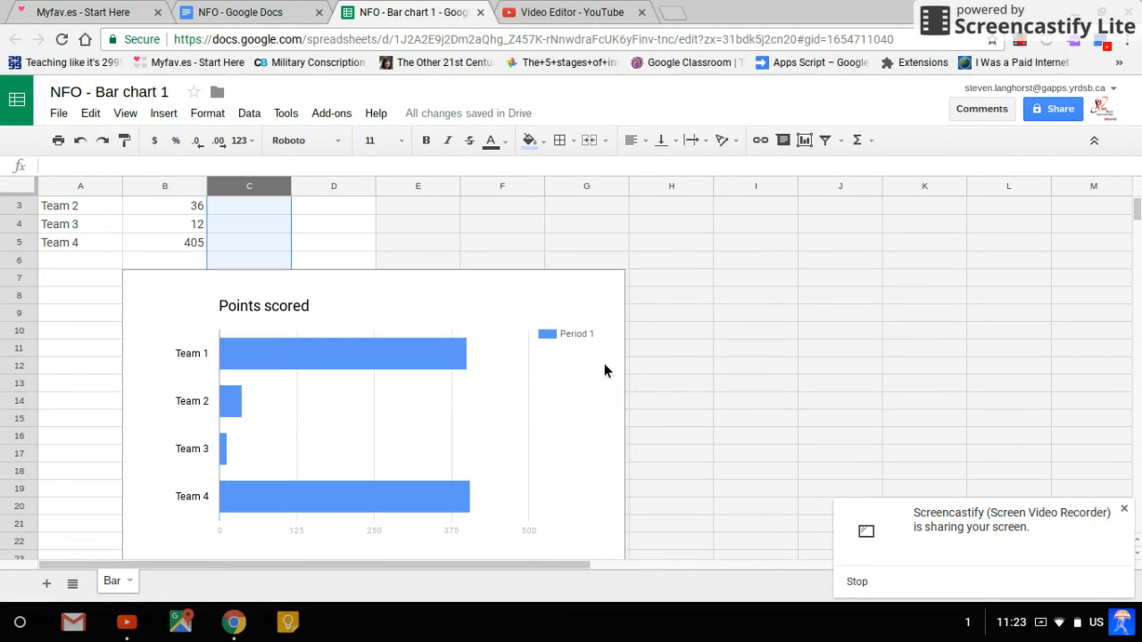
pyautogui.scroll(-1, 604, 364)
pyautogui.rightClick(604, 364)
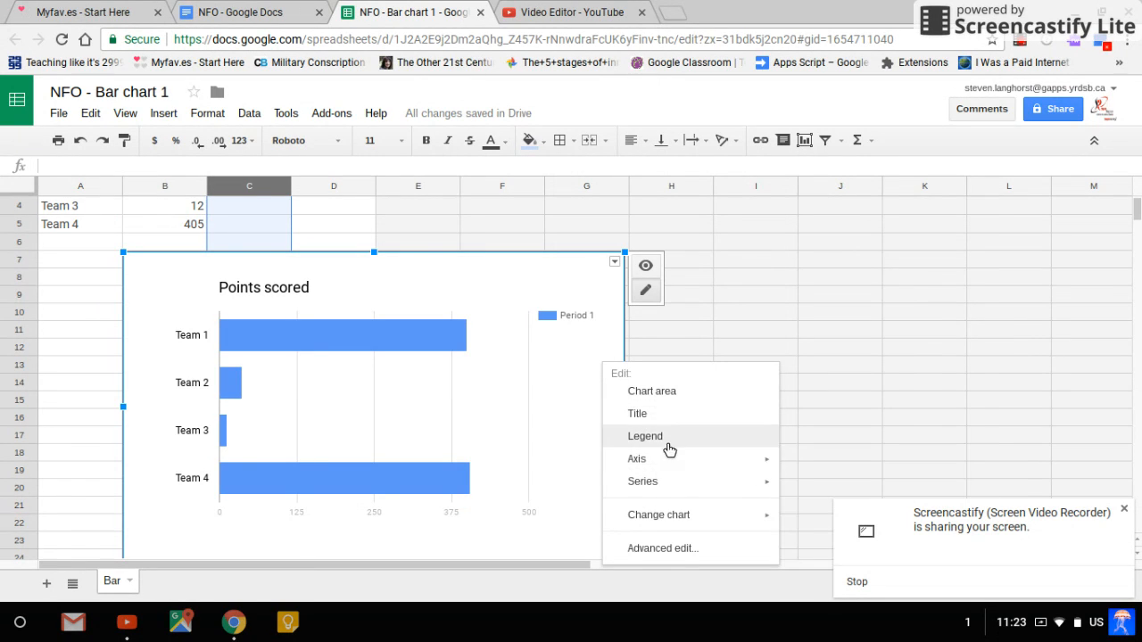
pyautogui.moveTo(656, 484)
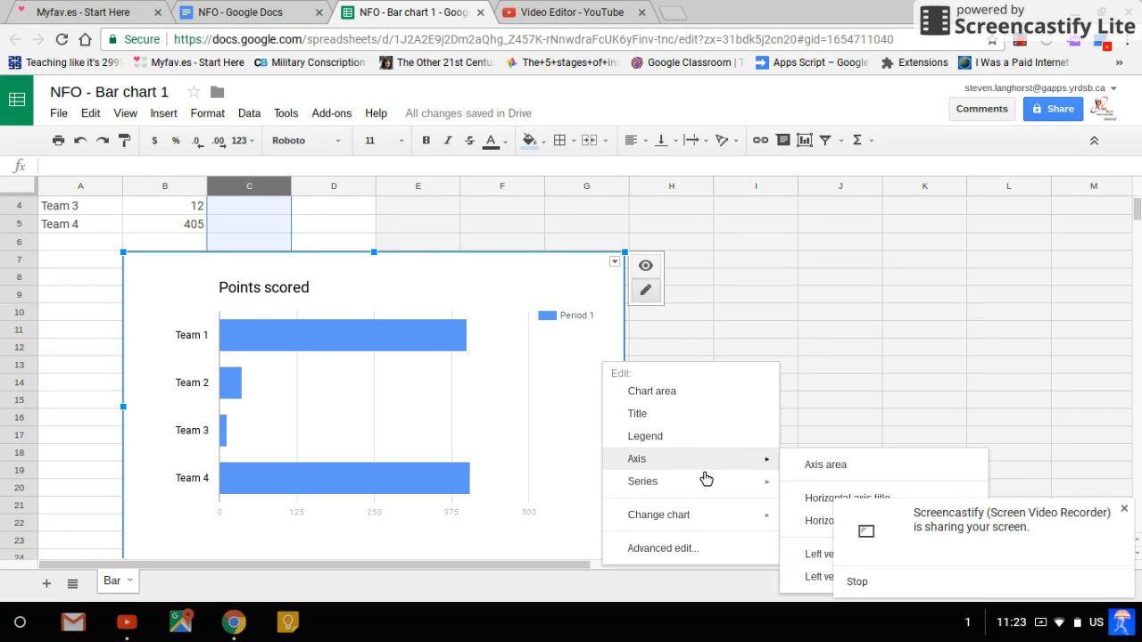
pyautogui.moveTo(697, 519)
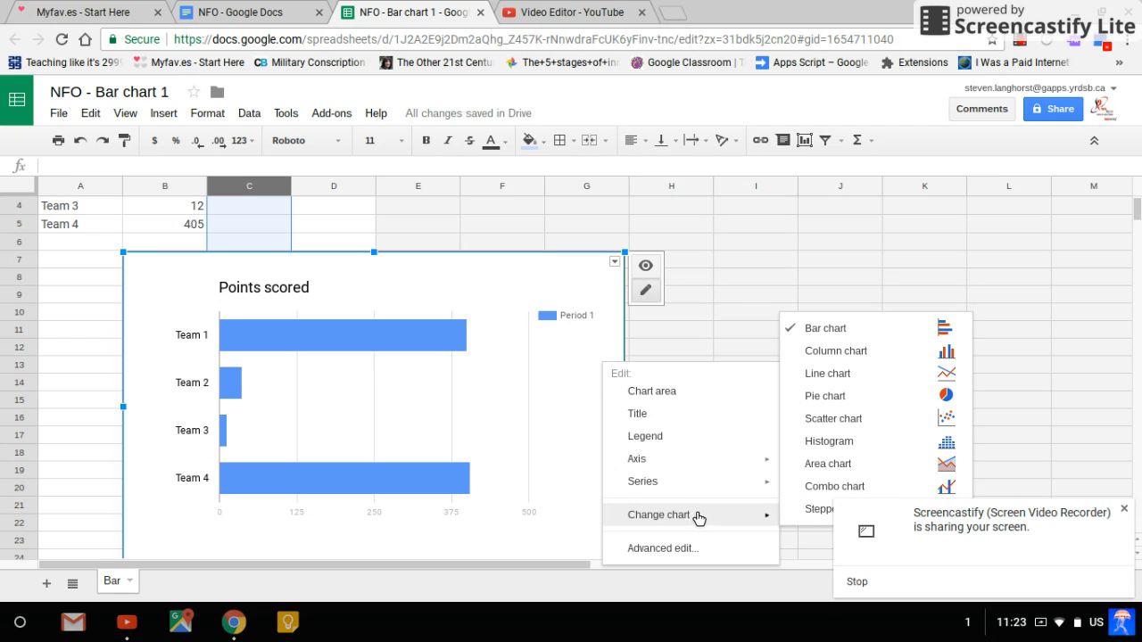
pyautogui.click(862, 404)
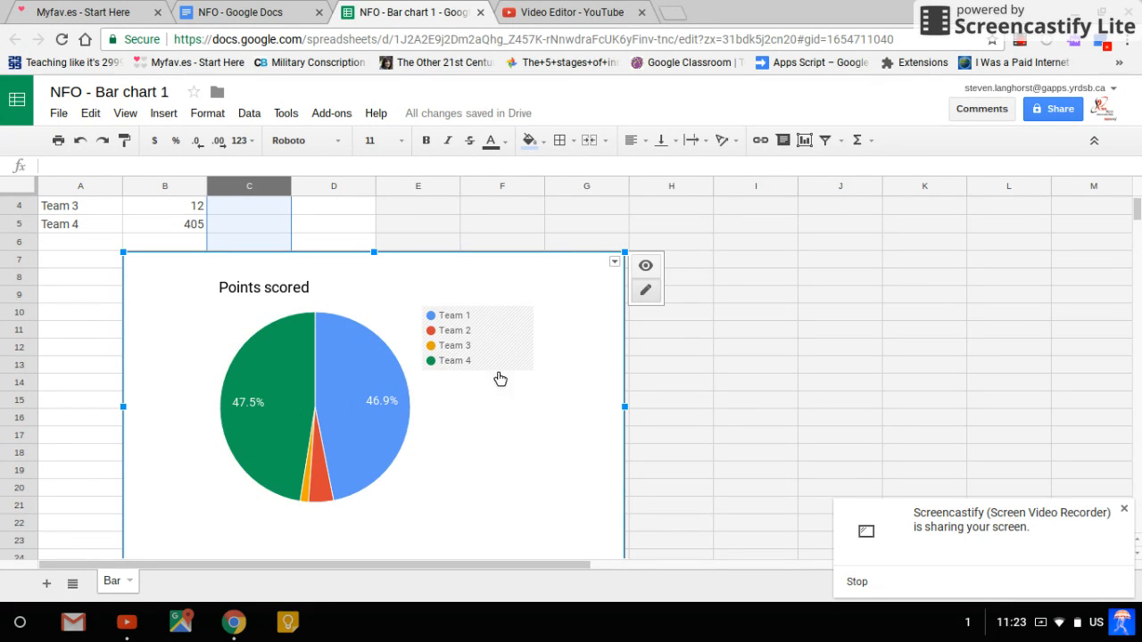
# Update the linked chart in the NFO document and cut it from its table cell
pyautogui.click(248, 19)
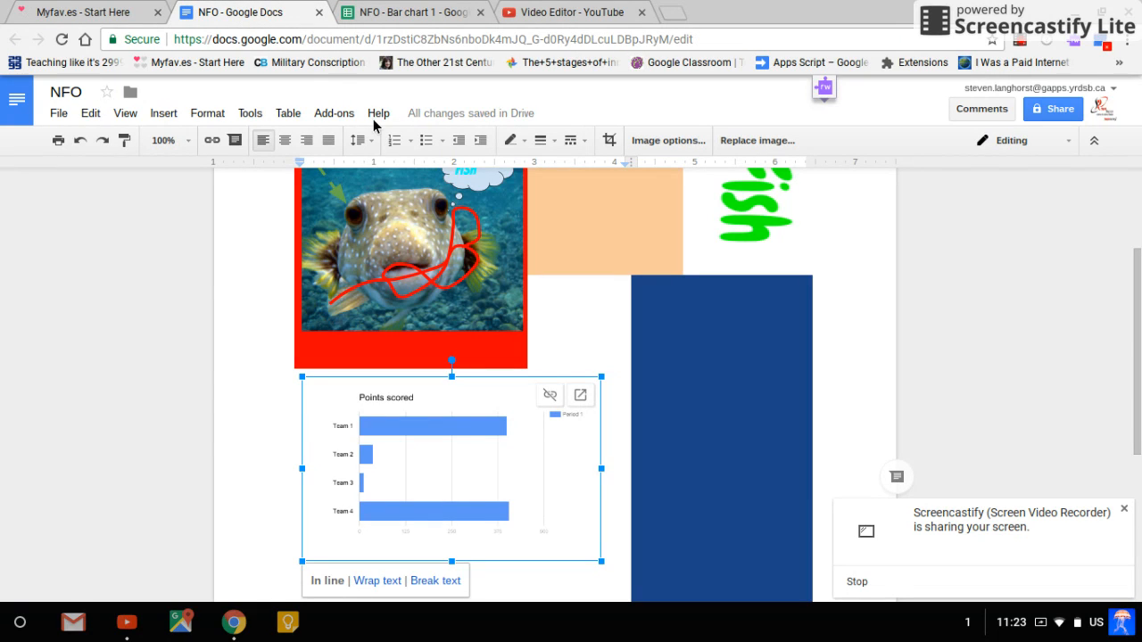
pyautogui.click(555, 398)
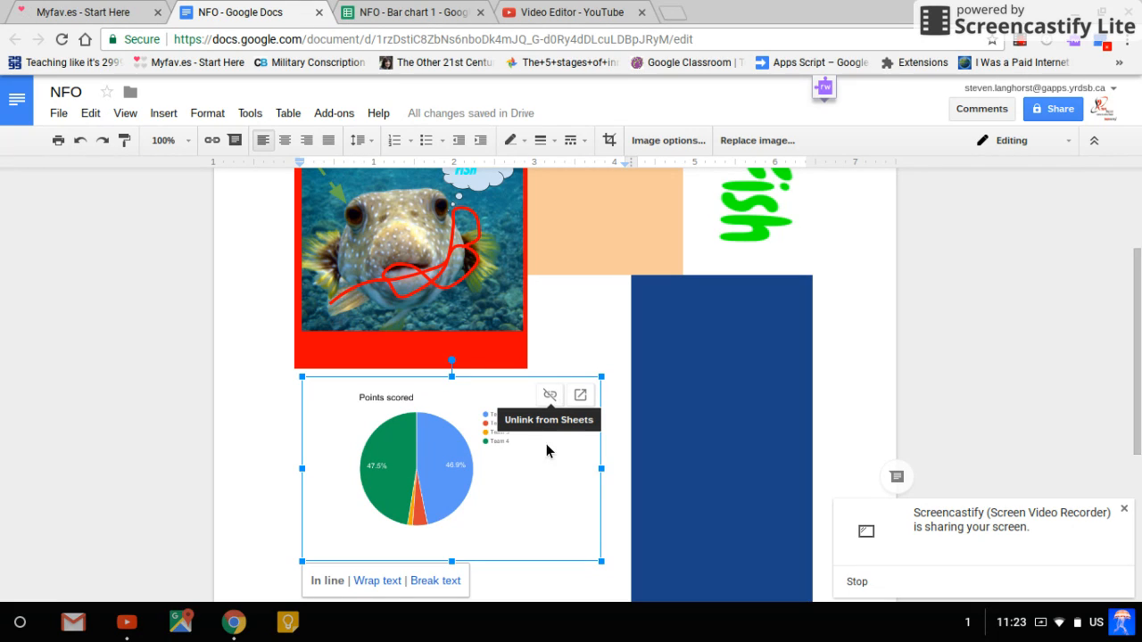
pyautogui.rightClick(515, 502)
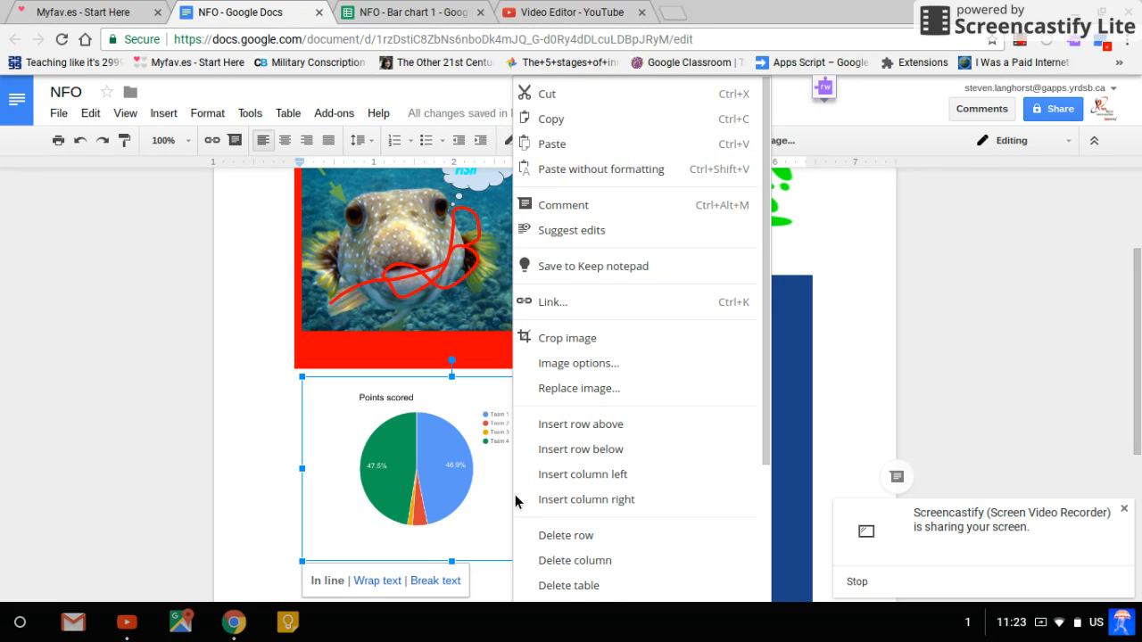
pyautogui.click(594, 100)
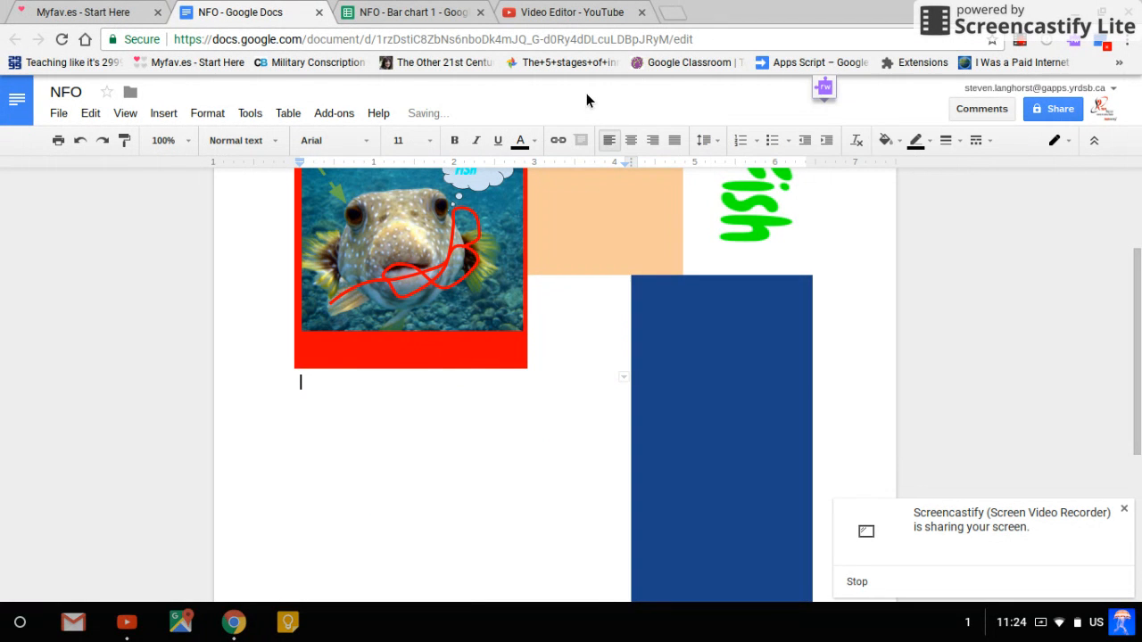